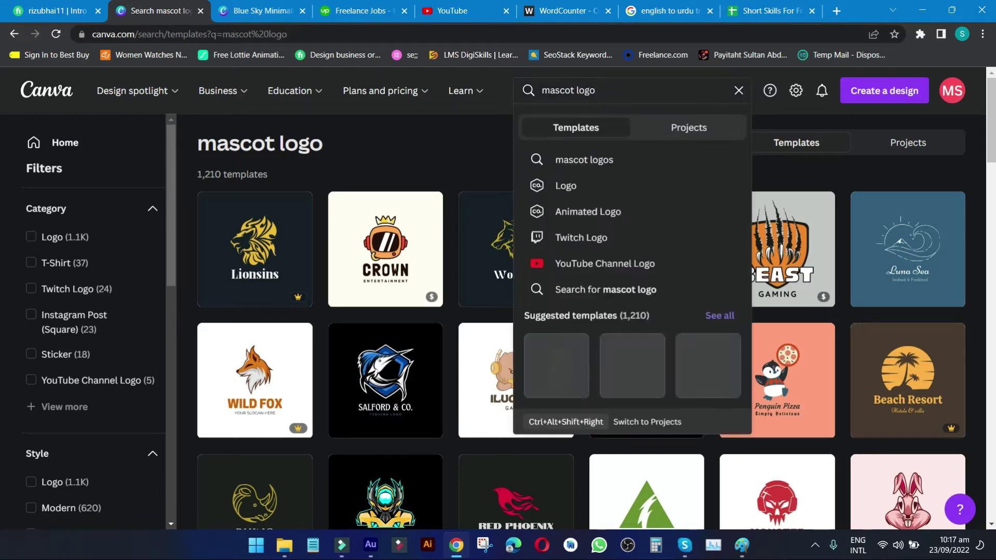
- Examine the mascot logo search results, including the template count, the free and Pro price filters and the designs further down
click(483, 126)
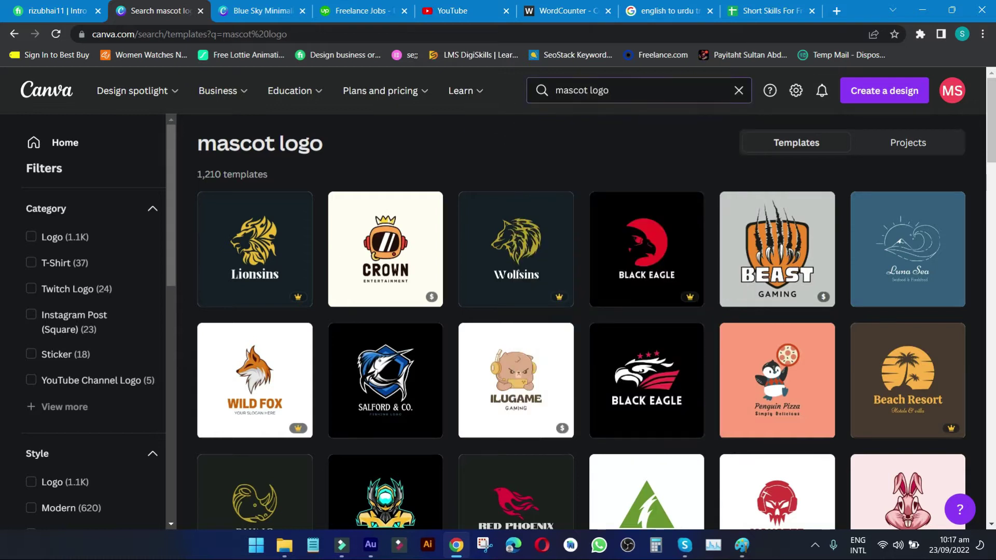
click(636, 91)
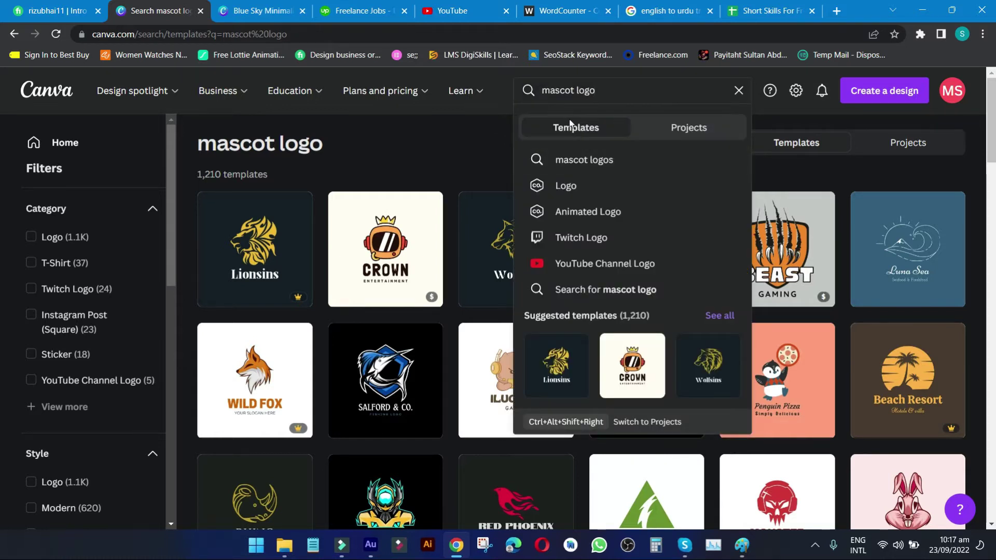
click(493, 132)
drag(199, 148, 191, 179)
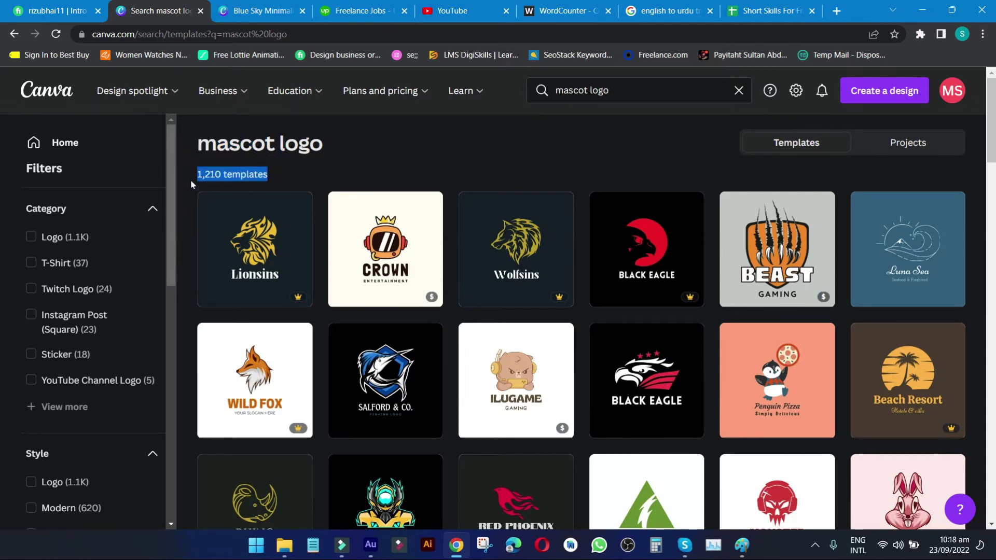
scroll(748, 222, down, 10)
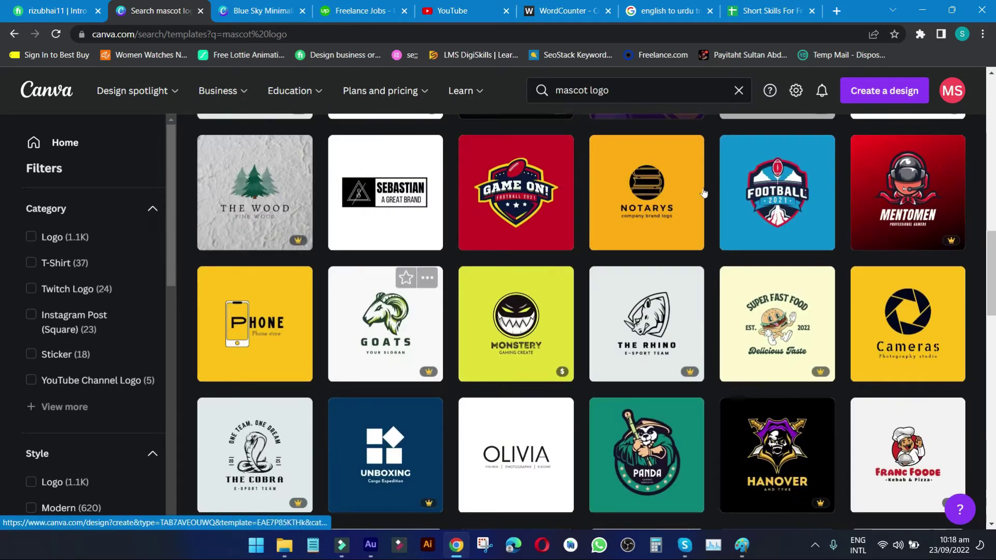
scroll(99, 414, down, 8)
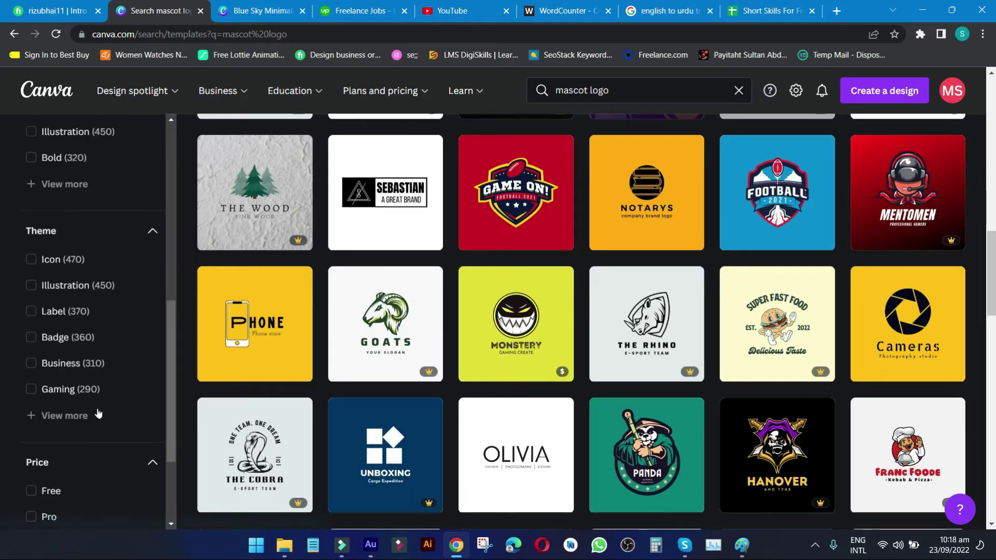
scroll(34, 496, down, 3)
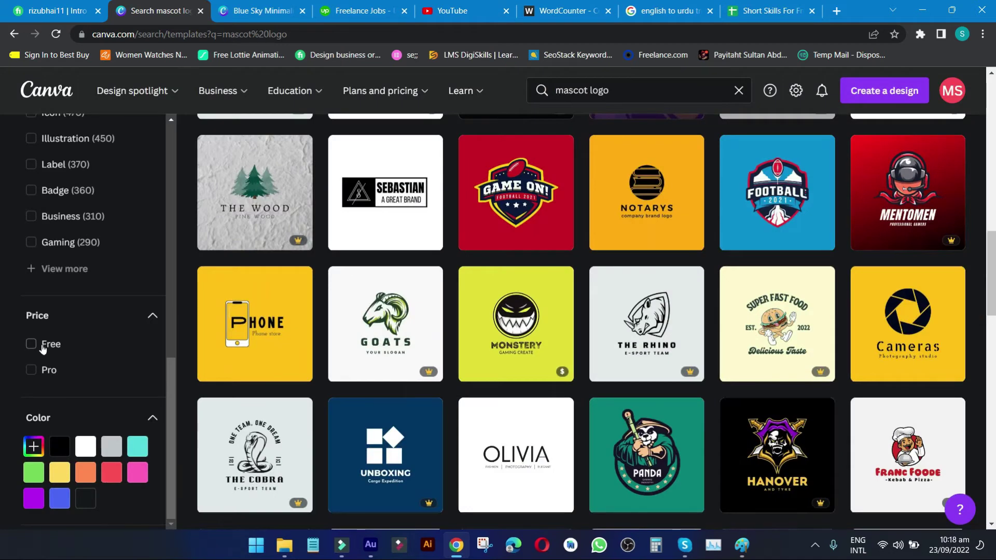
scroll(674, 348, down, 5)
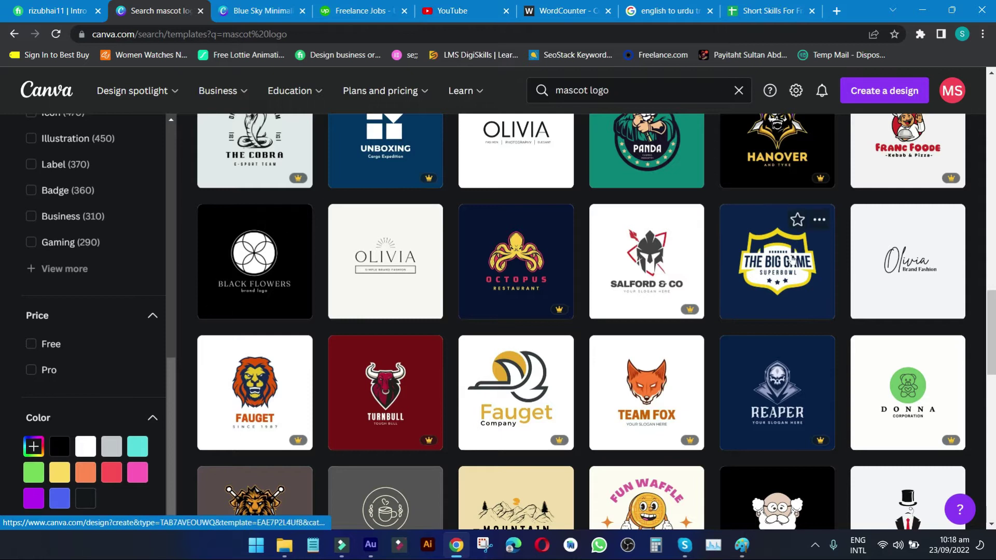
- Switch to the open football logo design and look over the badge and the Moon Light logo on its two pages
key(ctrl+Tab)
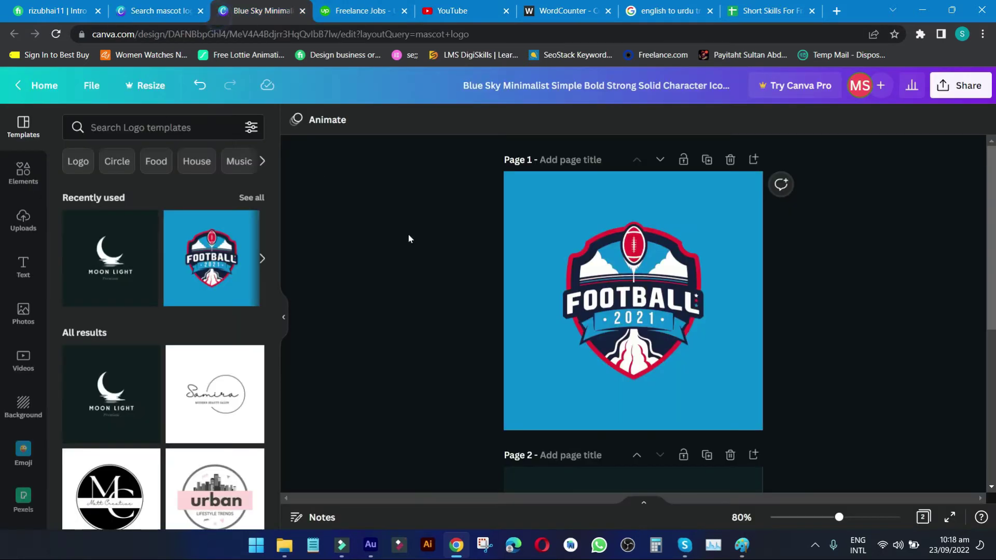
click(177, 10)
key(ctrl+Tab)
click(633, 301)
scroll(630, 366, down, 3)
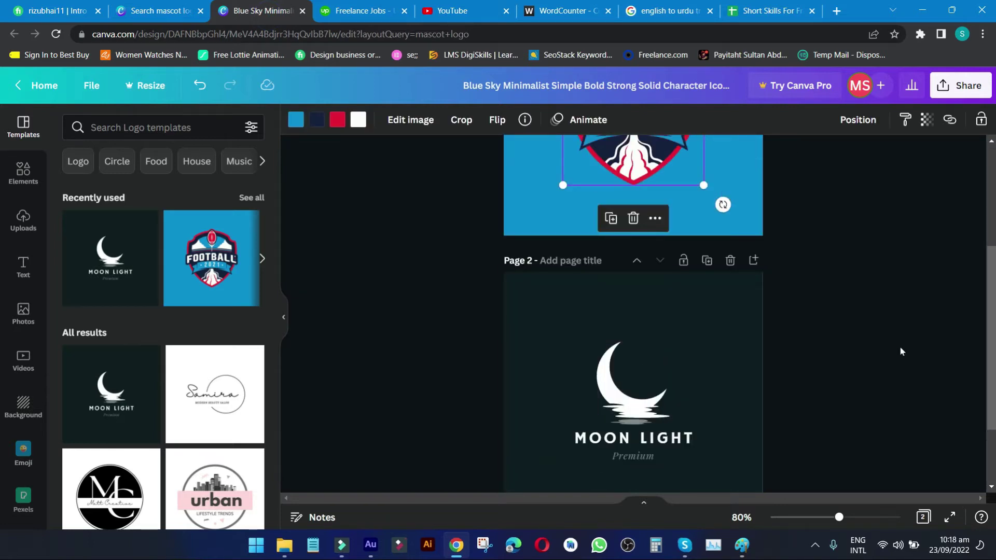
scroll(882, 343, up, 3)
- Check whether individual parts of the football badge on page 1 can be selected and edited separately
click(785, 308)
click(635, 251)
double_click(635, 251)
double_click(603, 287)
double_click(622, 299)
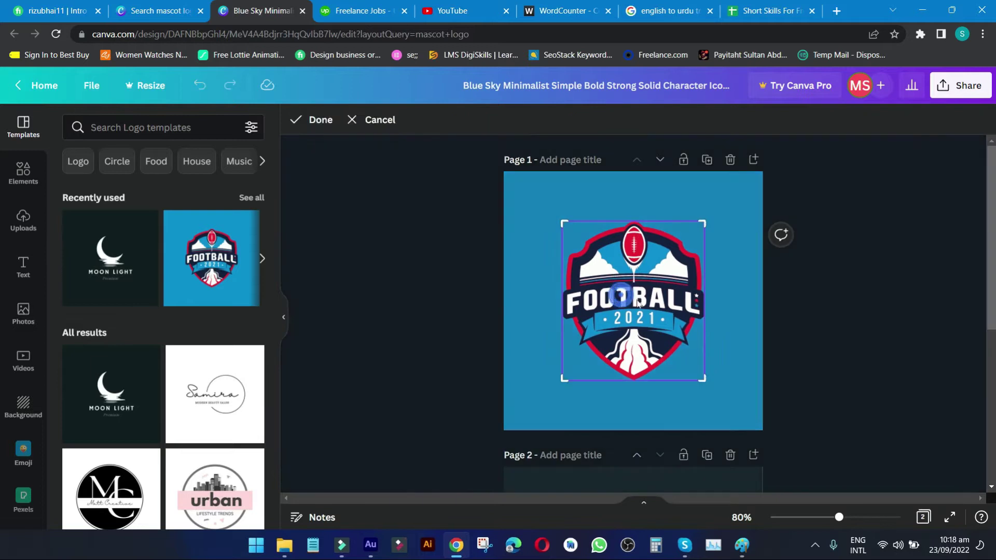
click(791, 343)
- Shift the football badge slightly to the right and replace its red colour with white
mouse_move(610, 304)
mouse_down()
mouse_move(546, 289)
mouse_move(620, 304)
mouse_up()
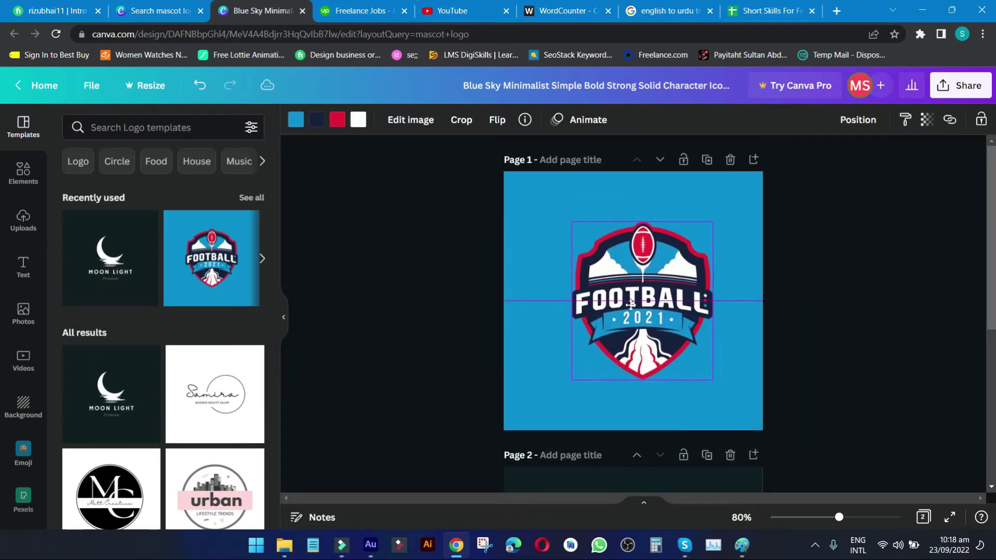
click(337, 121)
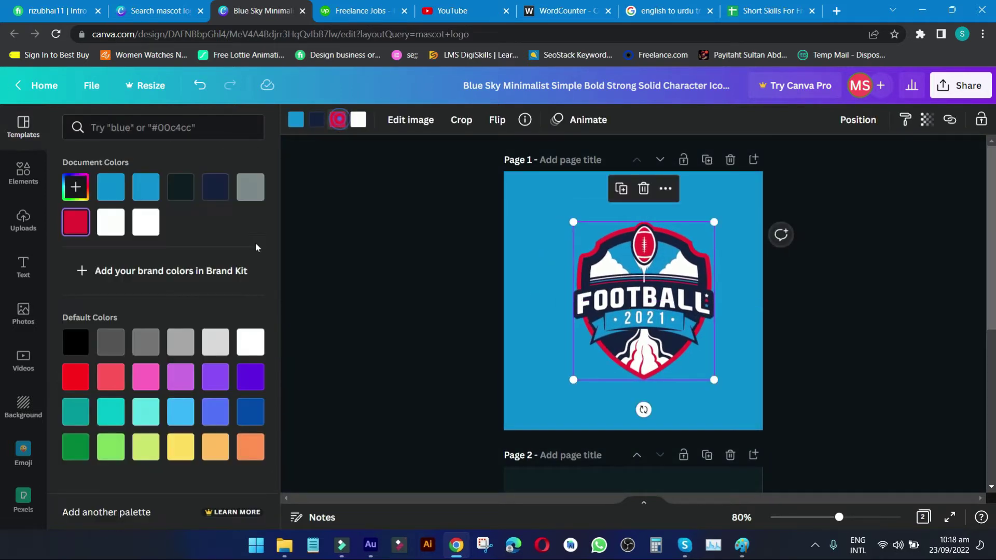
click(73, 354)
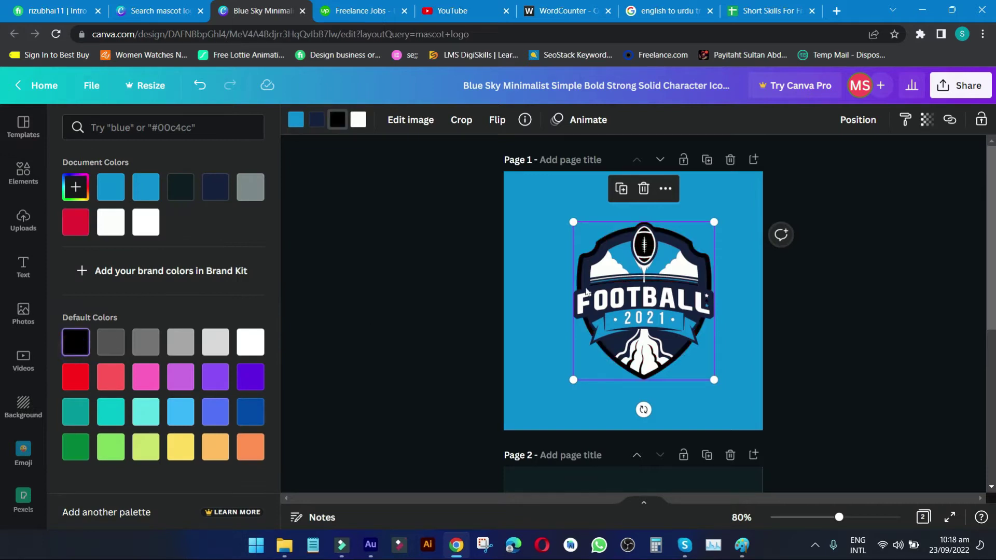
click(251, 342)
click(847, 322)
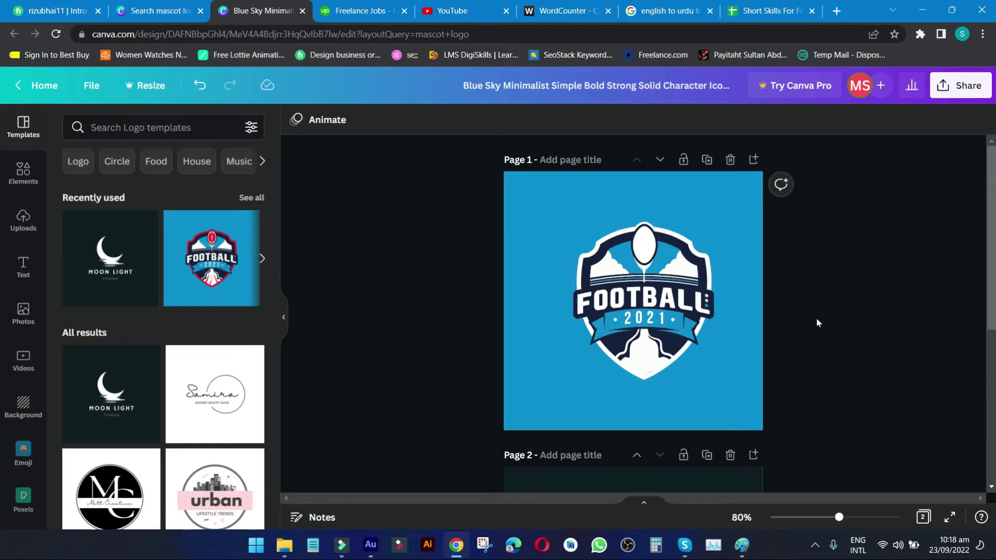
- Replace the MOON LIGHT text on page 2 with the person's name in capitals and narrow its text box to fit
scroll(553, 259, down, 5)
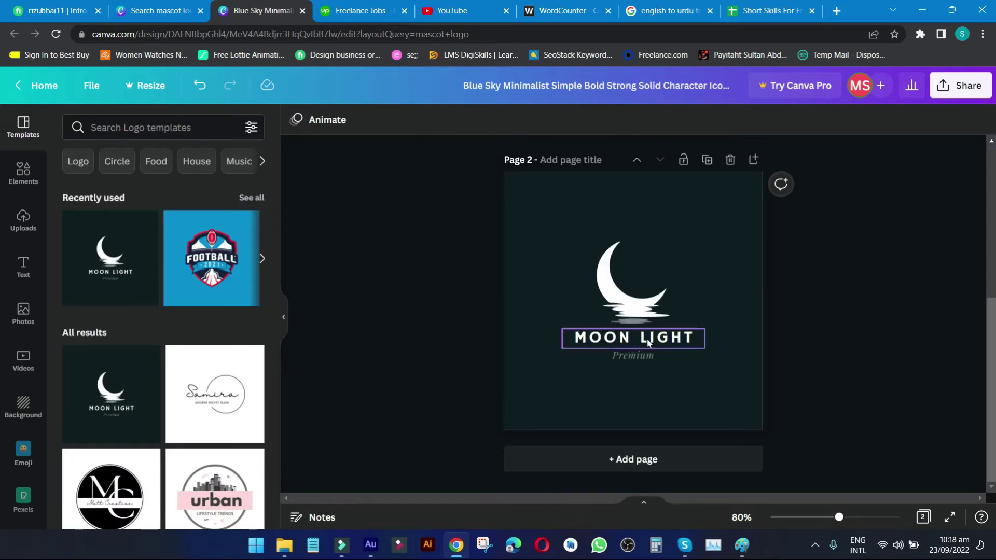
double_click(633, 337)
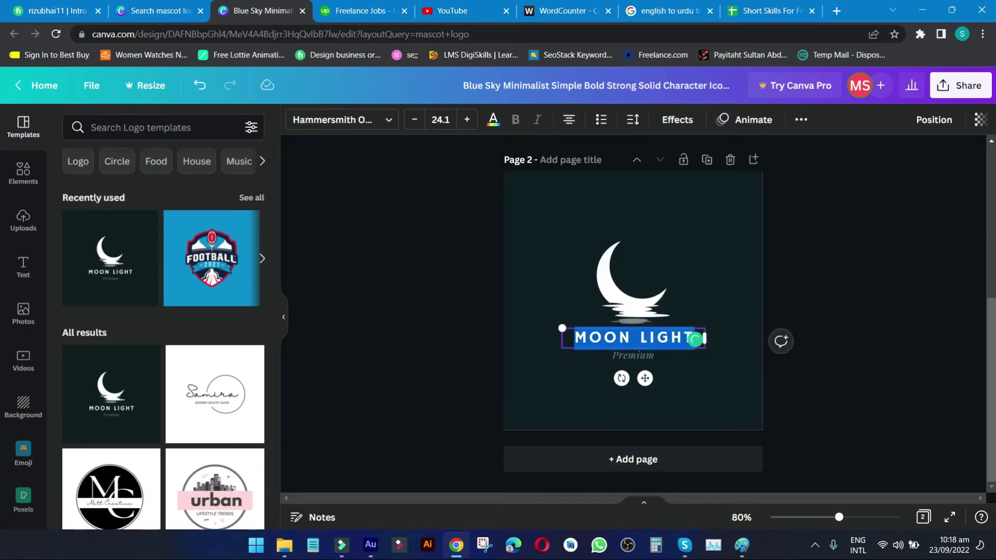
text(SUFYAN)
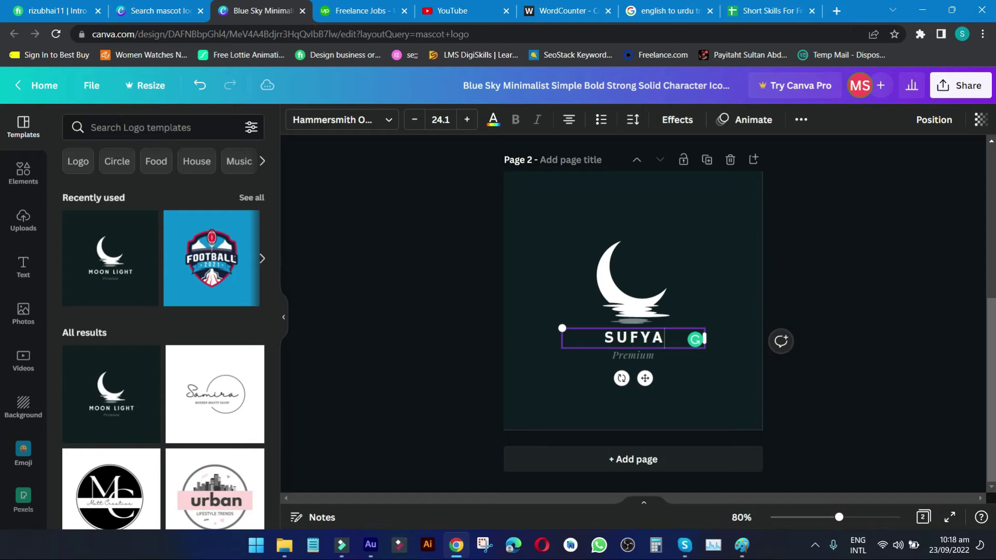
click(730, 378)
click(656, 344)
drag(704, 338, 632, 343)
- Apply the Shadow effect to the name, with transparency at 100 and blur and offset at their maximum
click(677, 120)
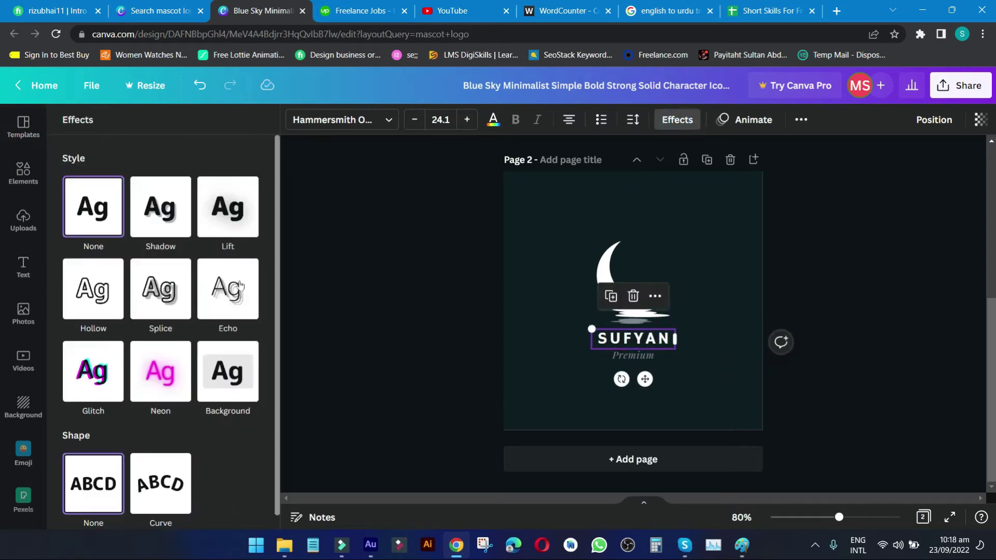
click(162, 221)
drag(142, 394, 271, 404)
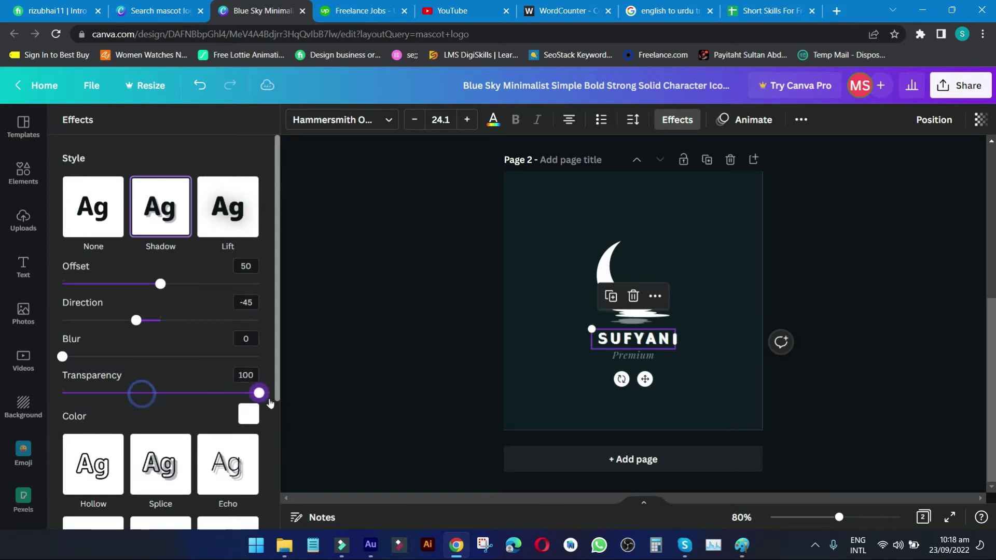
drag(63, 357, 269, 367)
drag(171, 285, 265, 287)
- Try red, black and light green as the shadow colour of the name
click(253, 419)
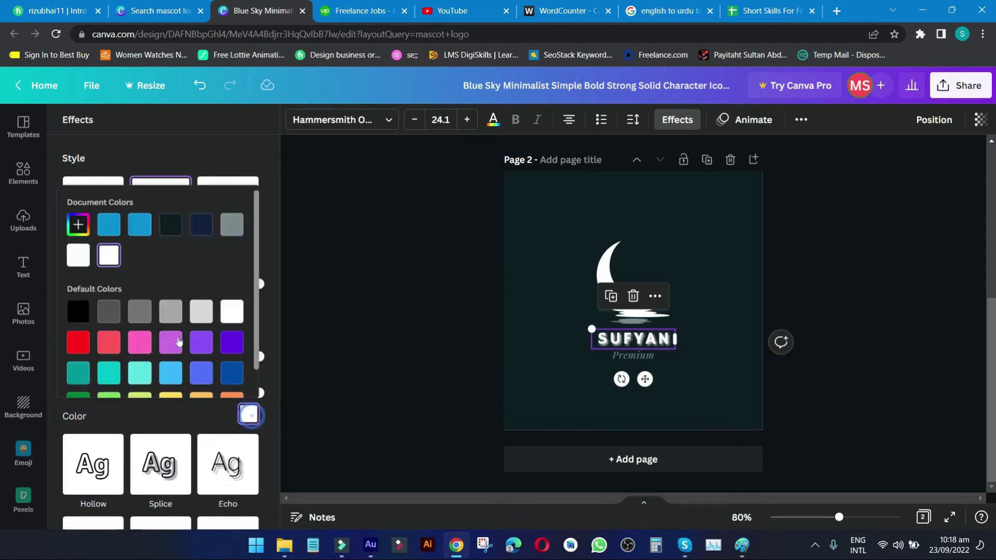
click(78, 342)
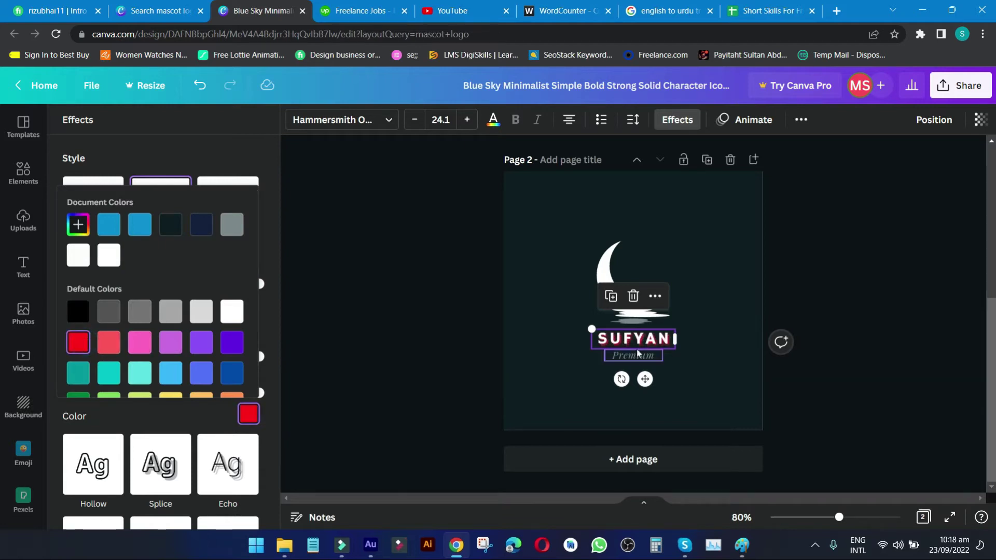
click(83, 319)
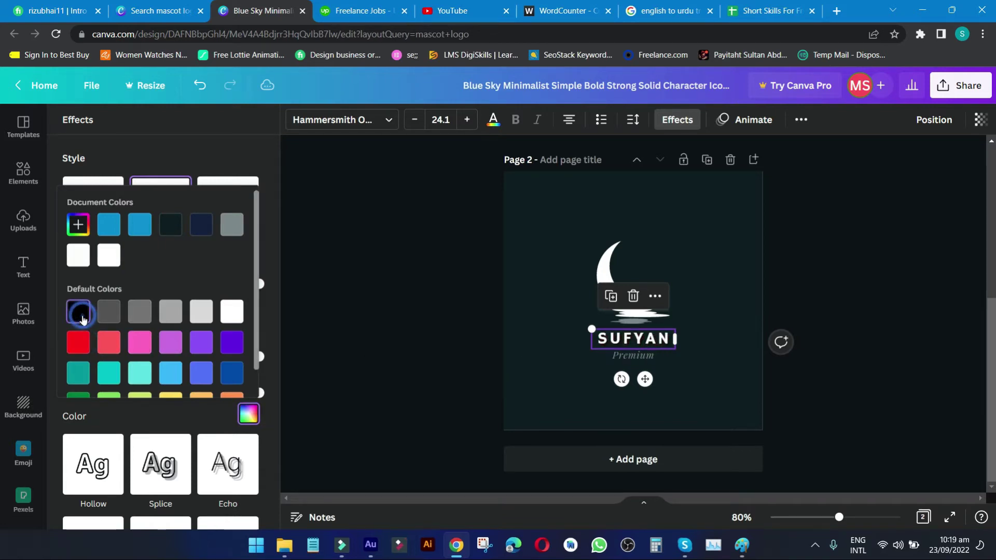
click(114, 398)
- Enlarge the name to size 46.8 above the moon and change its shadow colour to red
drag(676, 349, 752, 401)
drag(669, 341, 631, 204)
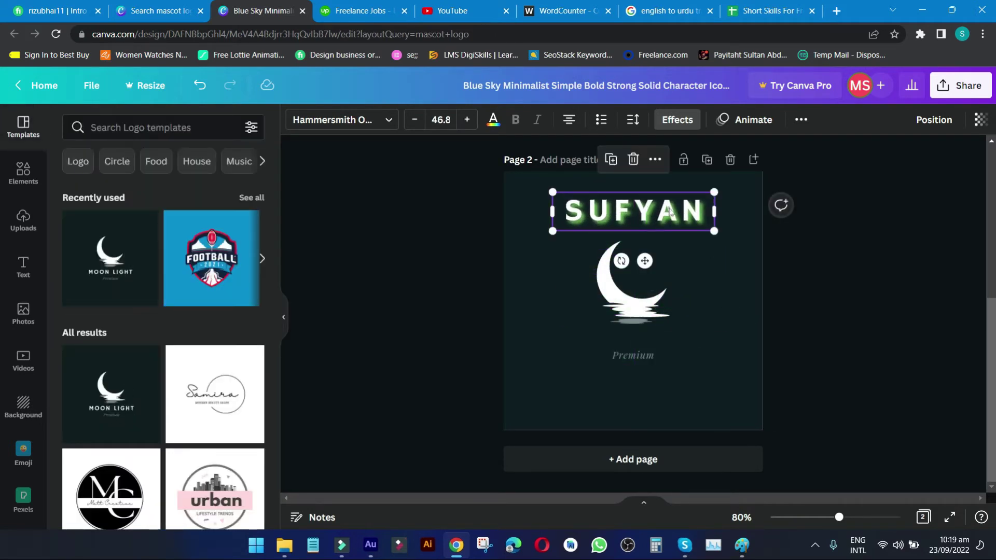
click(670, 123)
click(249, 414)
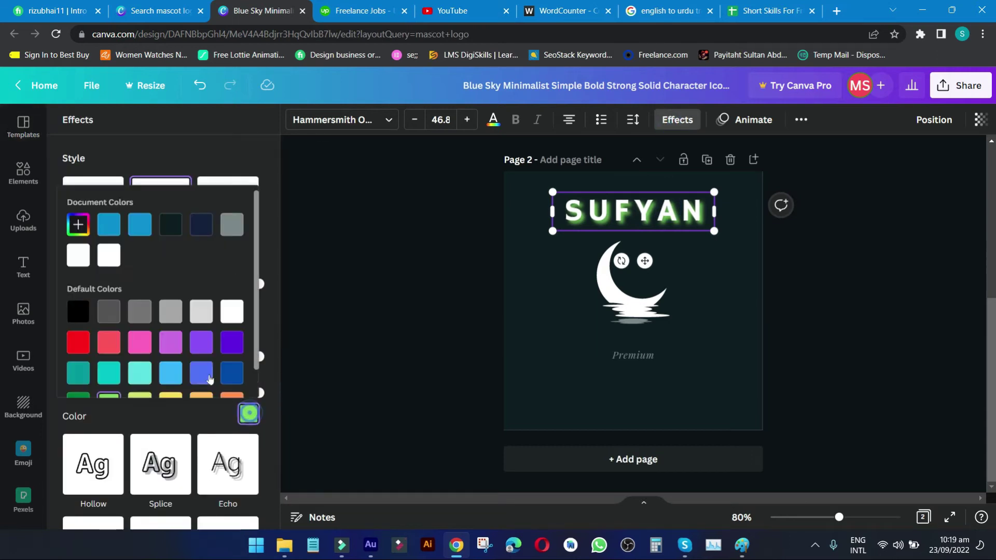
click(78, 341)
click(828, 330)
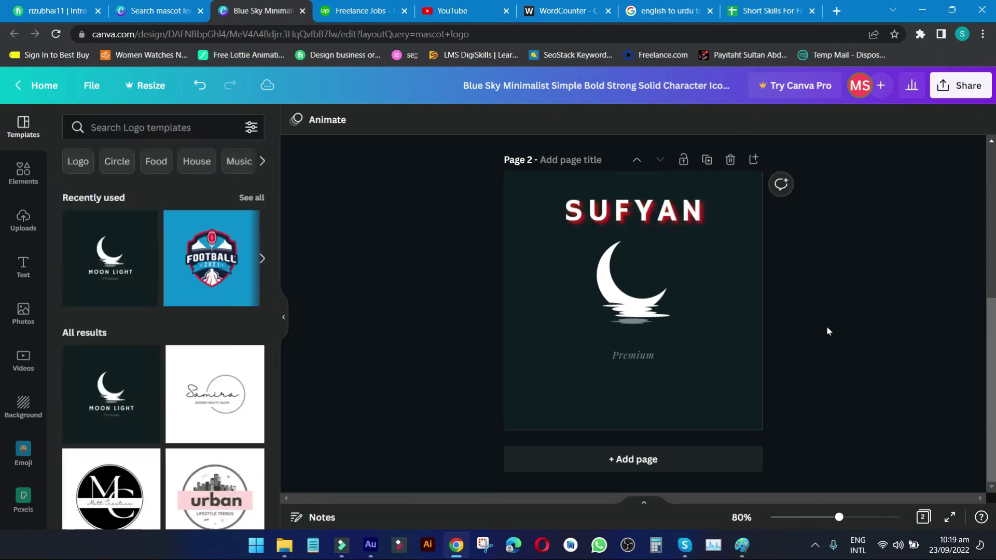
- Reduce the name to size 31 and place it back between the moon and the word Premium
drag(670, 215, 659, 340)
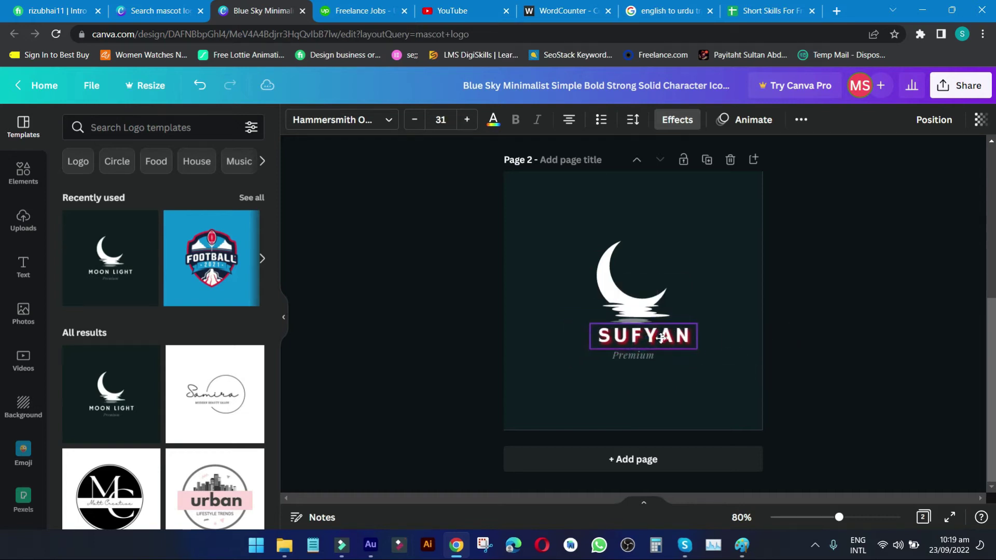
click(721, 261)
scroll(721, 261, up, 5)
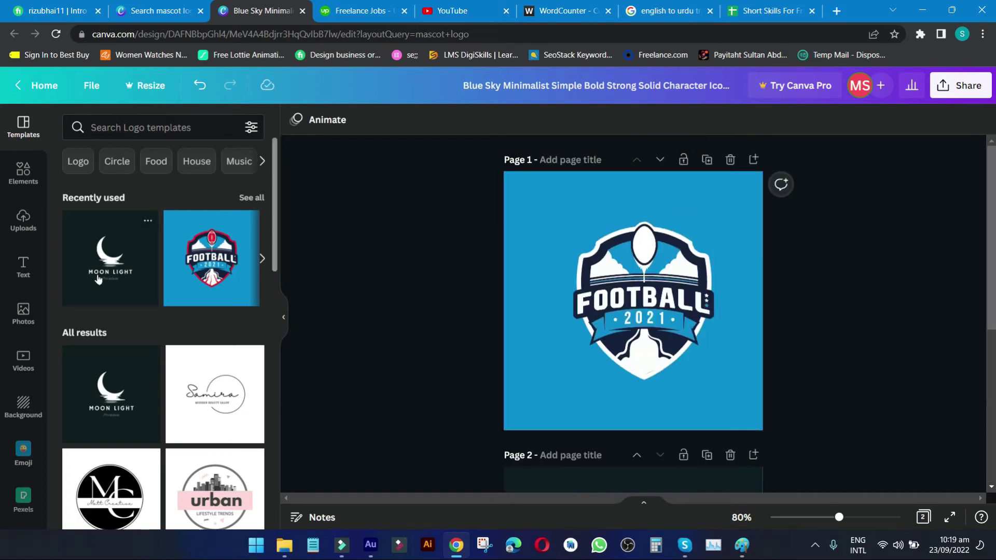
- Return to the mascot logo search results and open the Dice Gaming template as a new design
scroll(120, 266, down, 10)
click(125, 4)
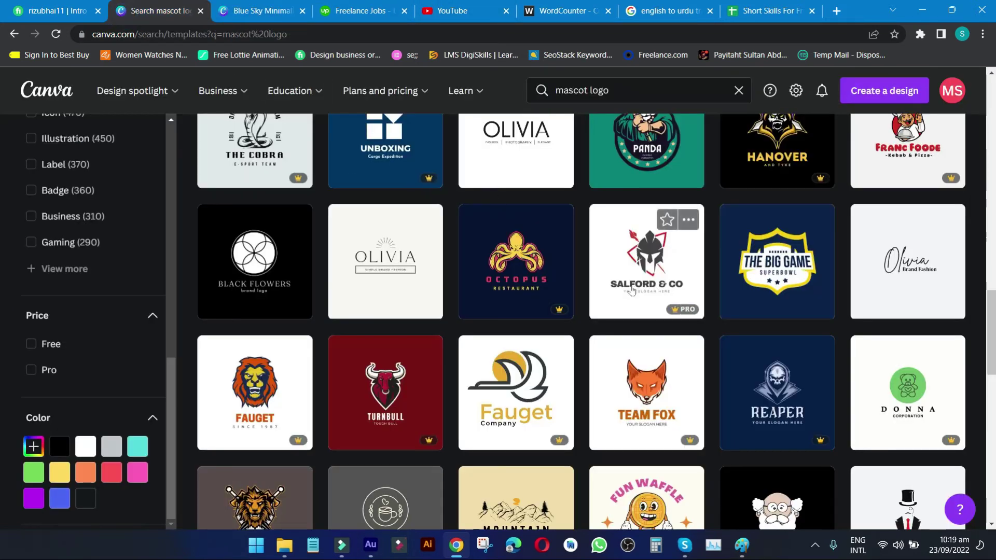
scroll(471, 338, down, 10)
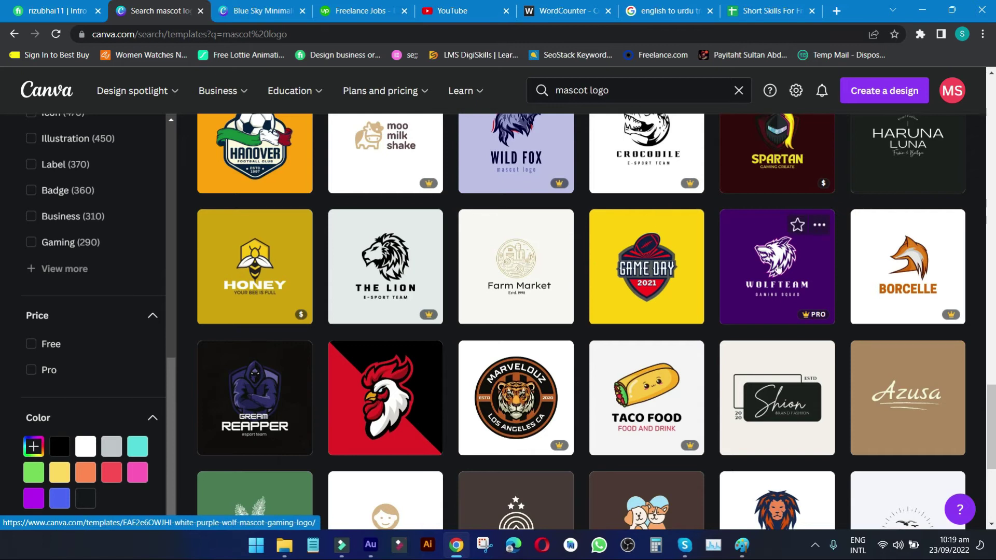
scroll(781, 268, down, 1)
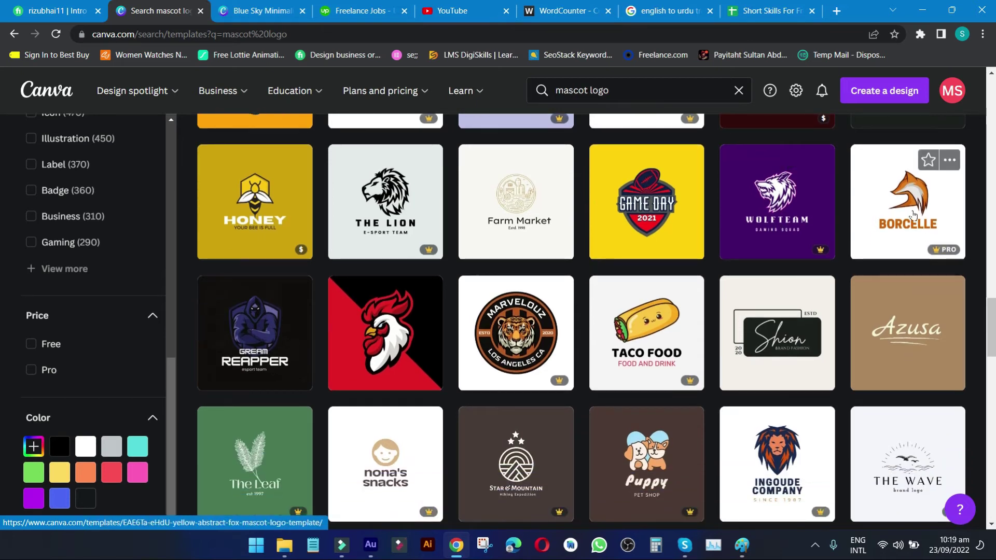
scroll(396, 332, down, 3)
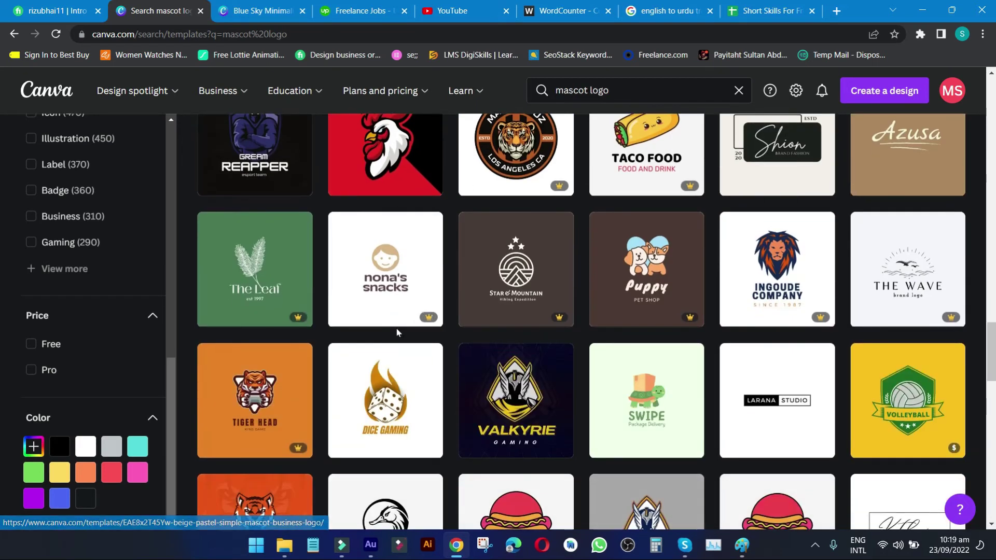
scroll(396, 342, down, 1)
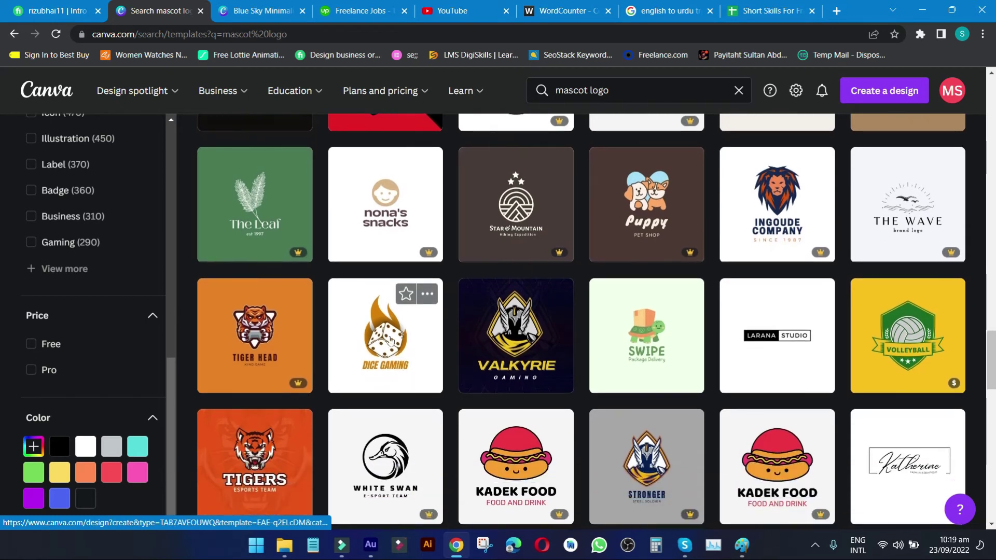
click(385, 336)
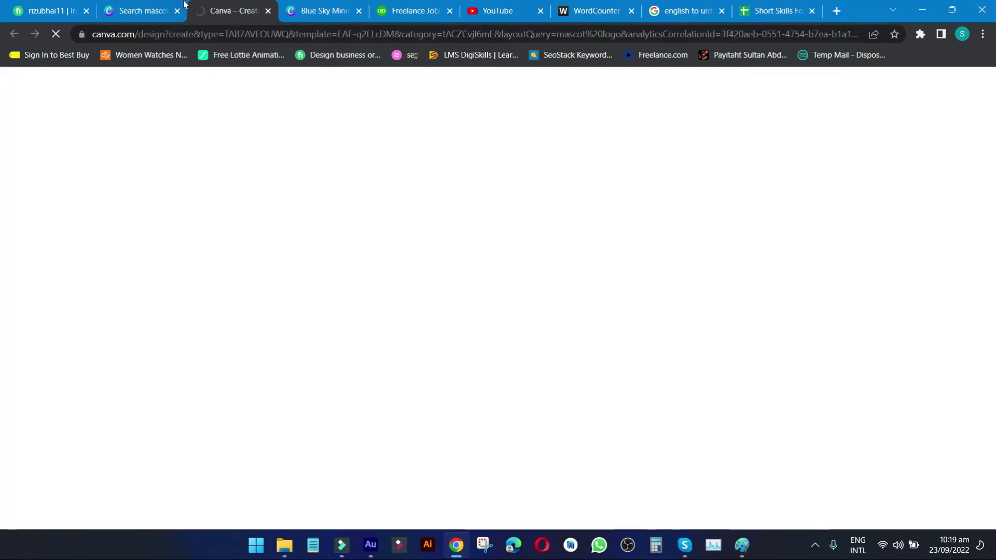
- Open the Valkyrie Gaming template from the mascot logo results as a new design and select its emblem
click(183, 6)
click(521, 352)
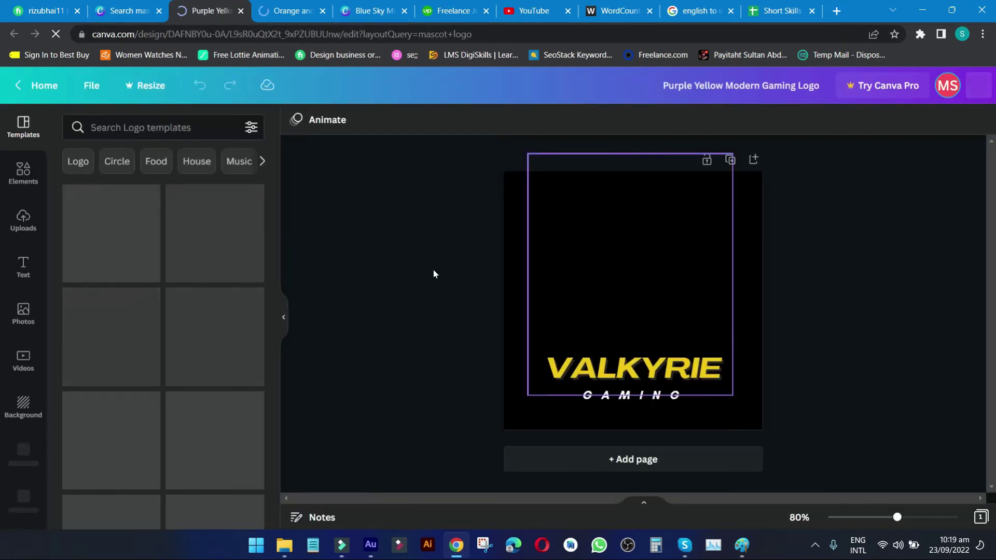
click(649, 291)
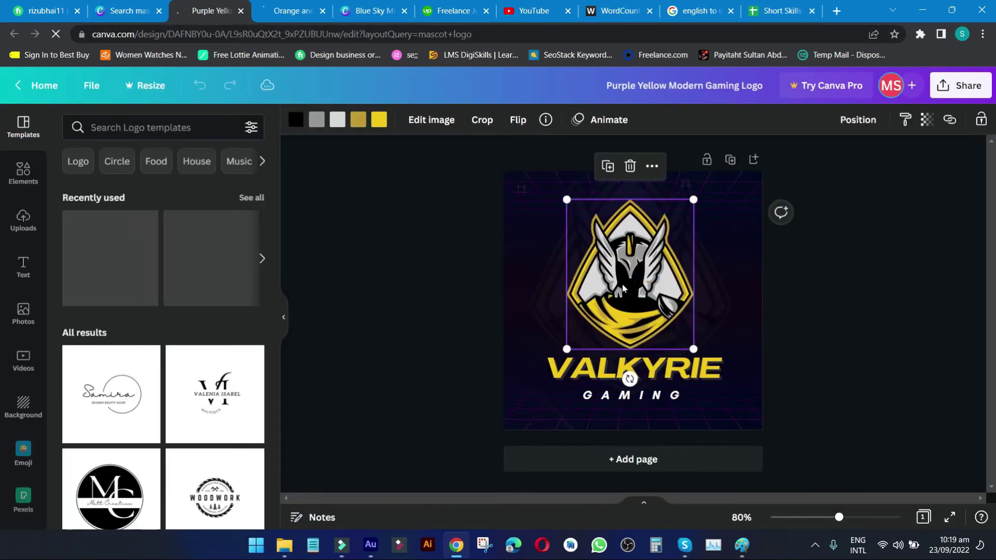
- Shrink the Valkyrie emblem, move it near the page's upper edge, and replace the word VALKYRIE with the person's name
drag(693, 341, 662, 301)
drag(617, 249, 627, 243)
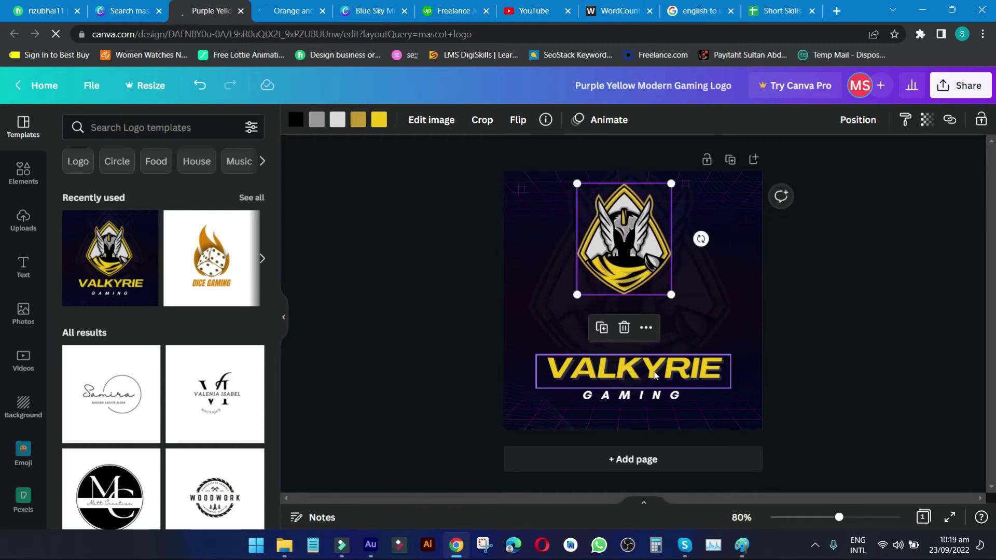
click(655, 363)
double_click(655, 366)
text(S)
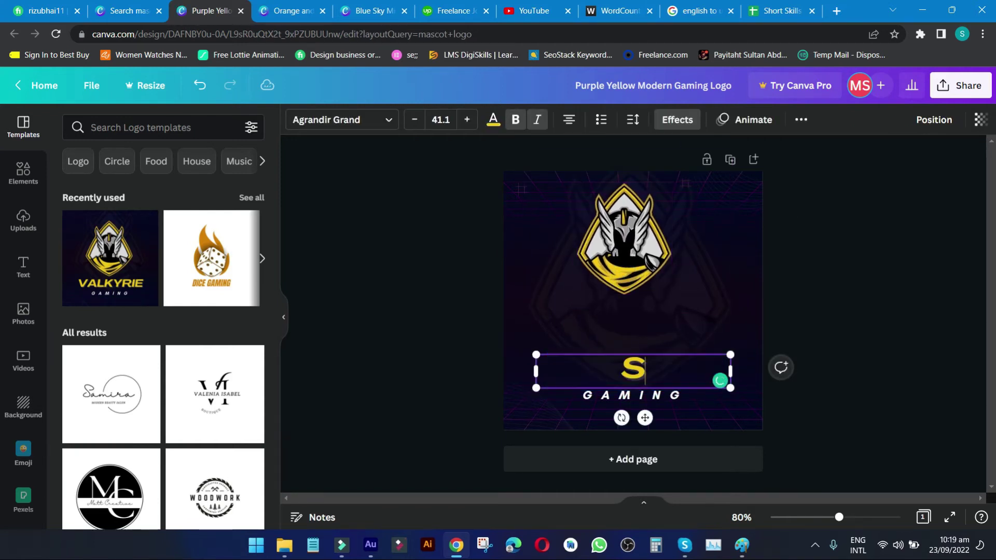
text(UFYAN)
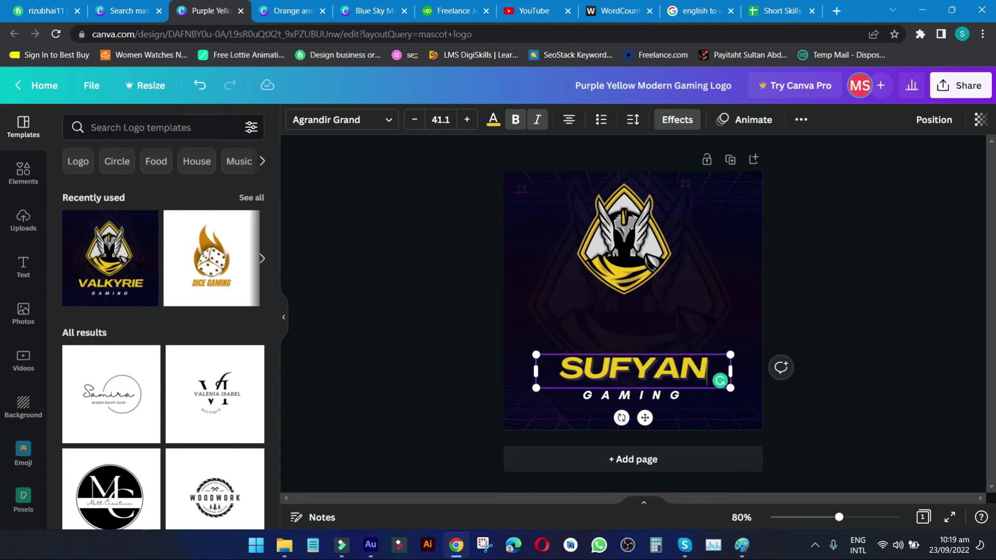
click(870, 394)
- Reduce the name to size 35.2 and move it and the word GAMING up beneath the emblem
click(718, 381)
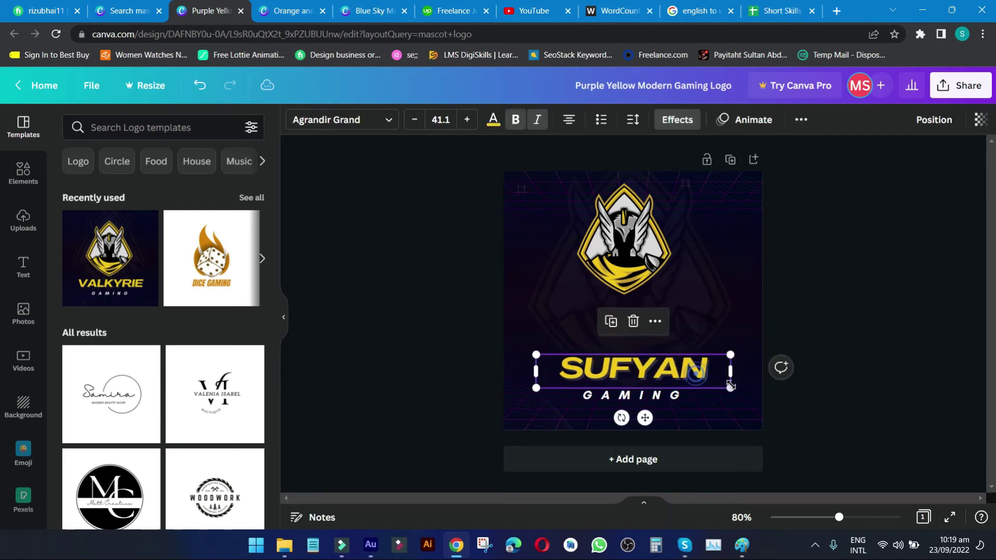
drag(729, 386, 703, 377)
drag(623, 368, 633, 326)
drag(661, 397, 662, 358)
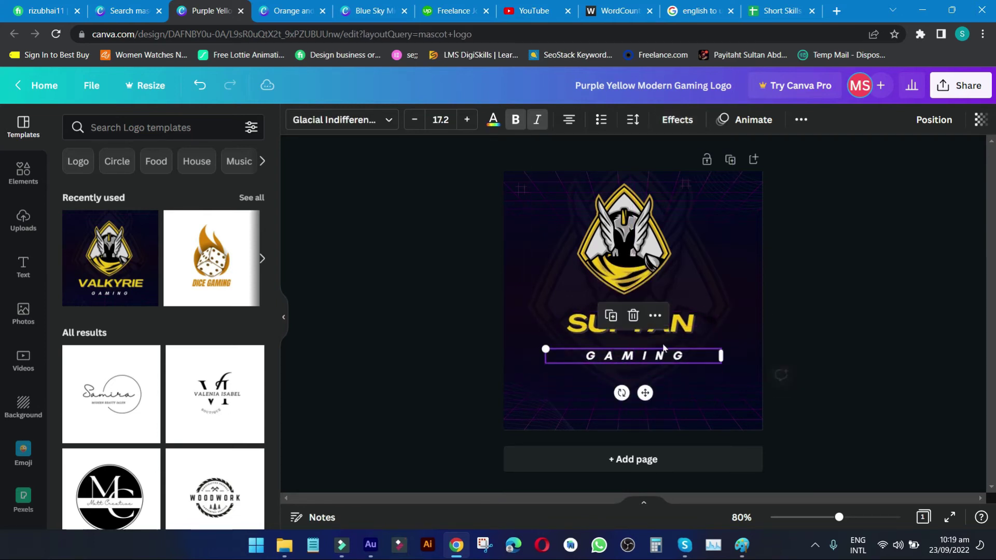
- Change the font of the name below the emblem to Agrandir
click(631, 327)
click(330, 124)
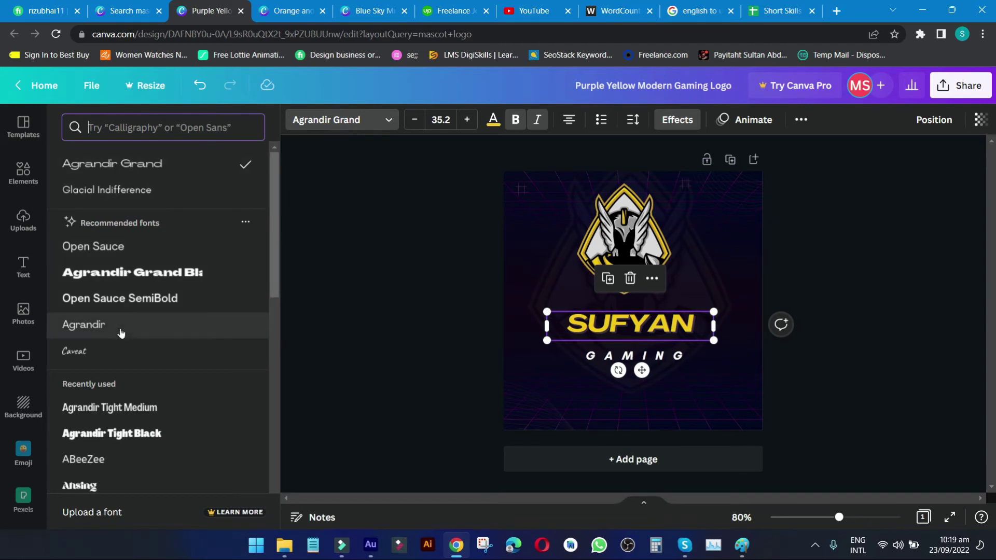
click(84, 324)
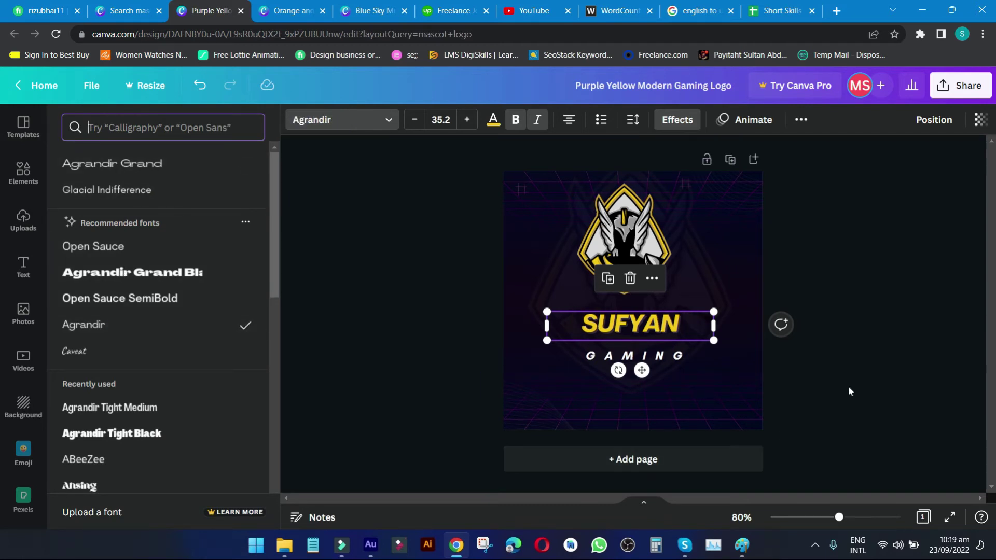
- Raise the blur and transparency of the name's shadow effect to their maximum and set the shadow colour to red
click(698, 346)
click(677, 120)
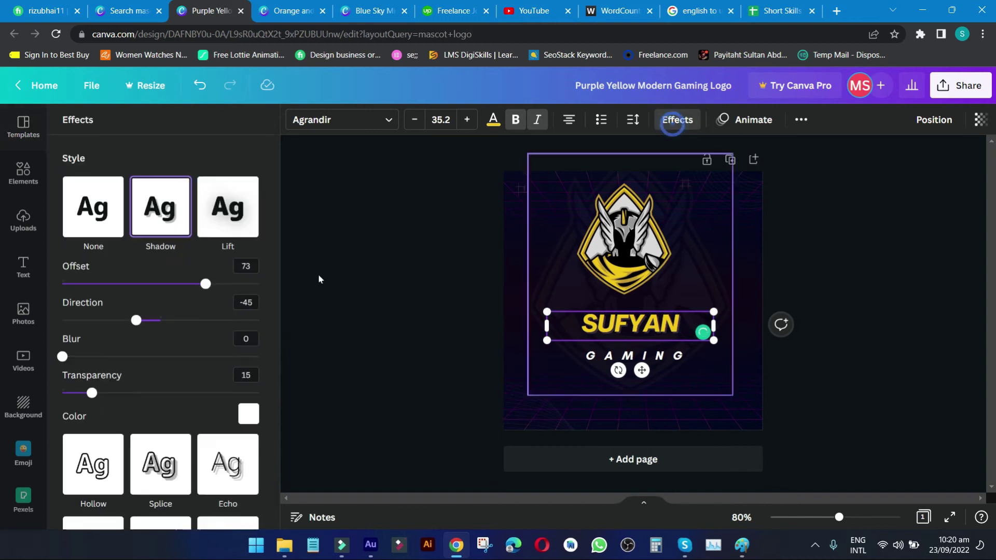
drag(62, 357, 293, 362)
drag(91, 393, 317, 400)
click(248, 414)
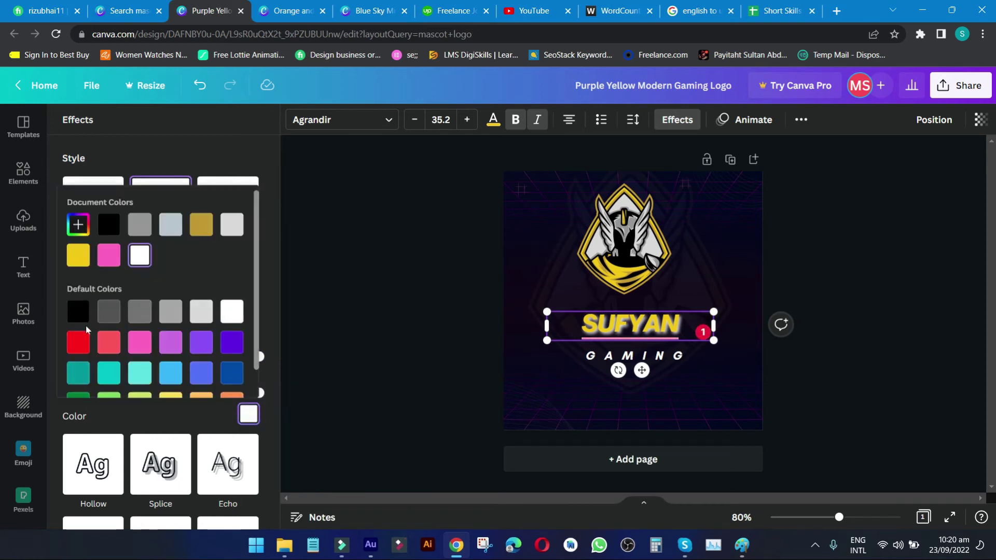
click(78, 312)
click(78, 342)
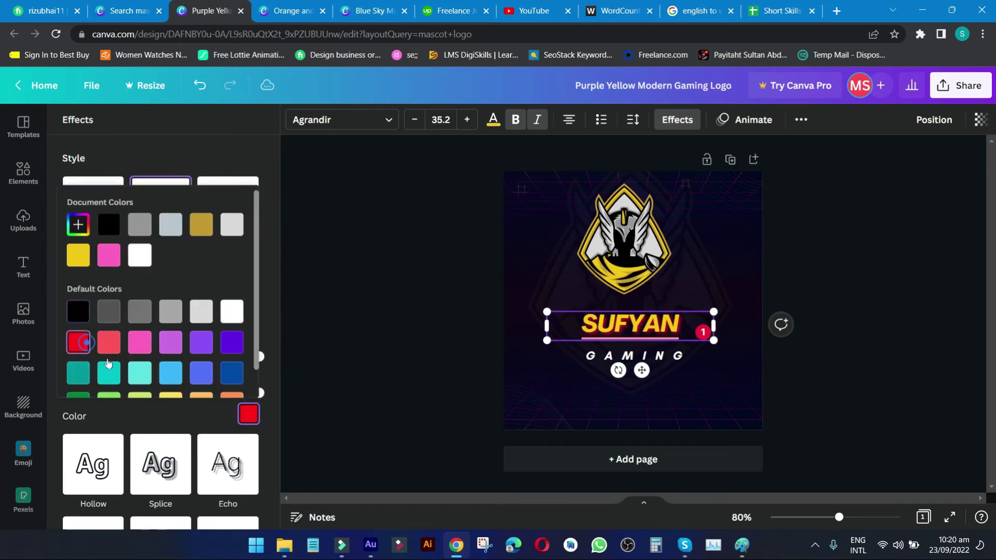
click(814, 385)
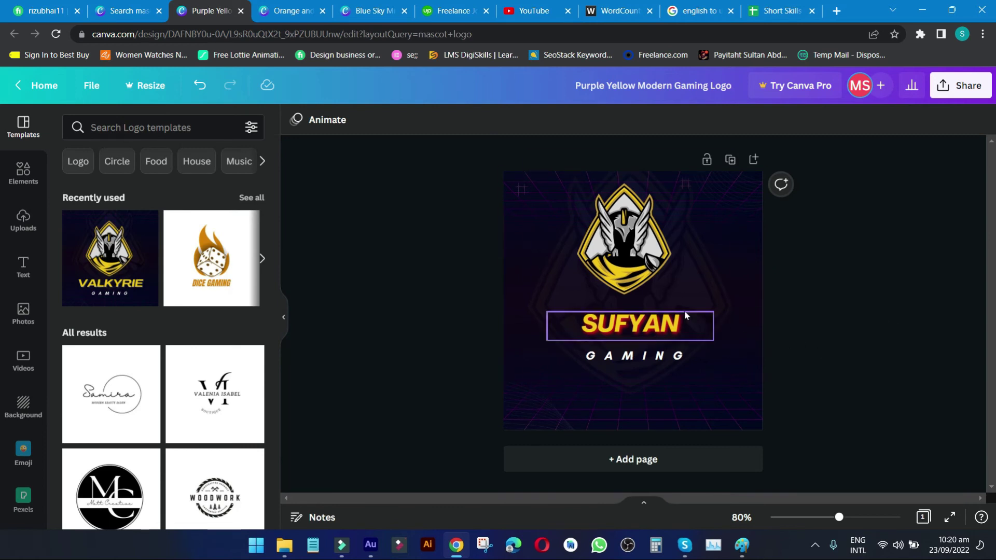
click(711, 291)
click(781, 303)
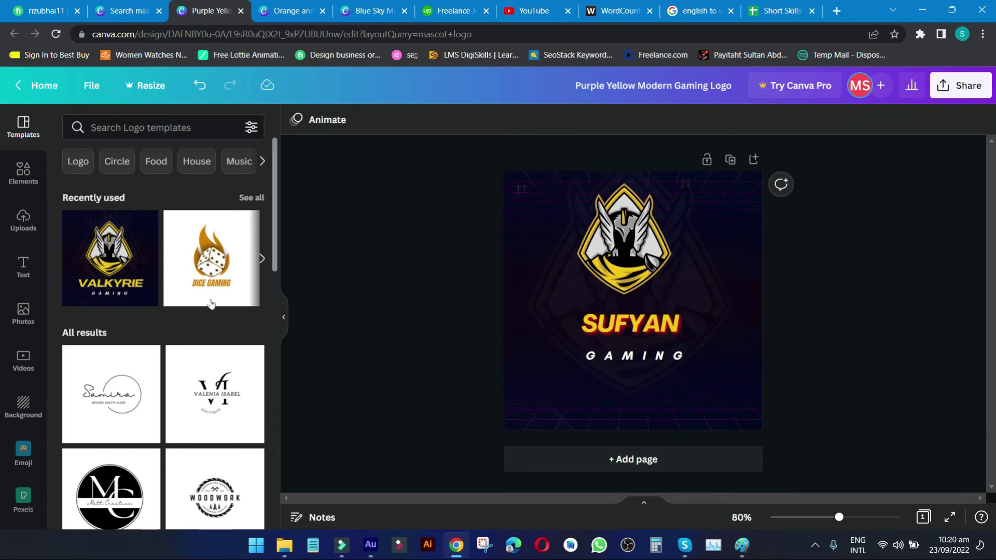
scroll(168, 320, down, 5)
click(169, 320)
scroll(169, 320, down, 4)
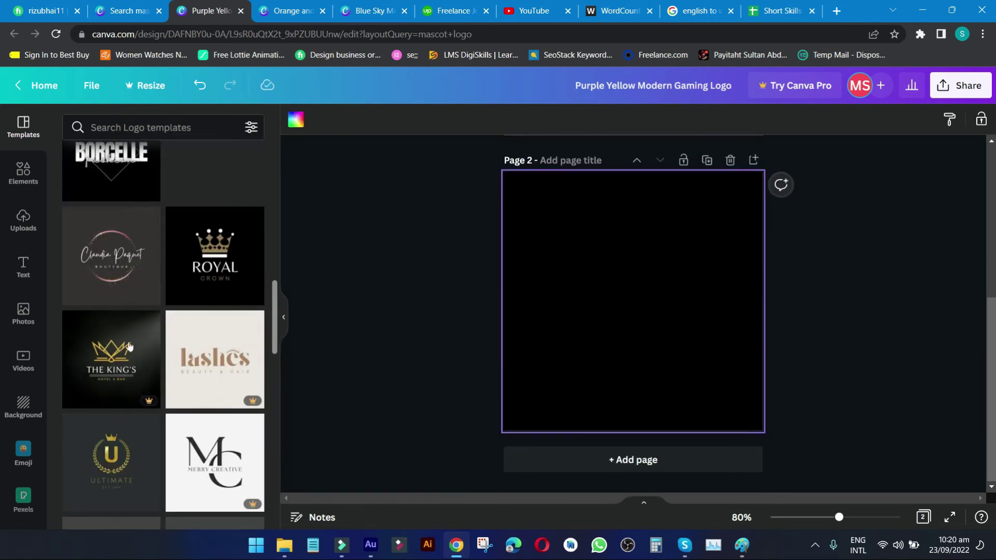
click(459, 330)
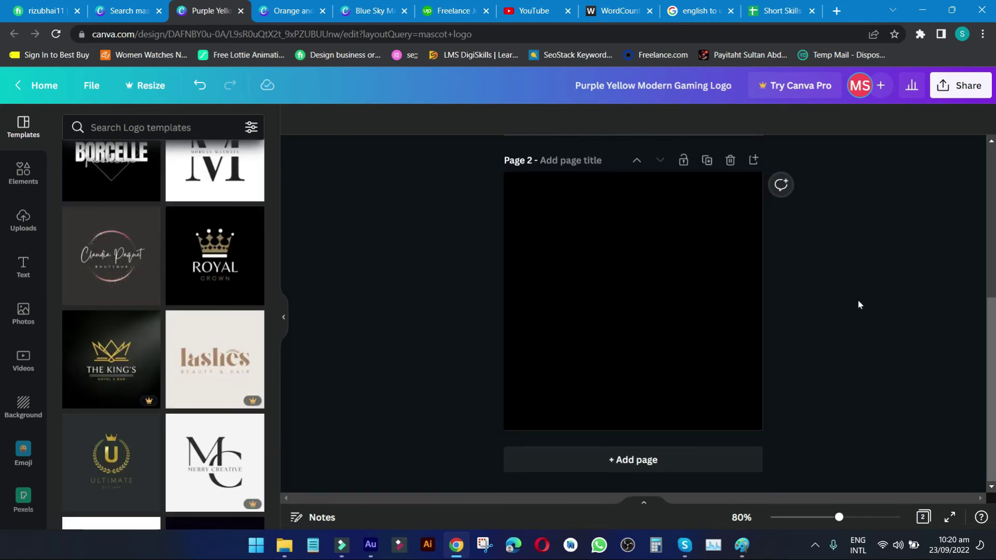
scroll(857, 301, up, 5)
scroll(713, 285, down, 5)
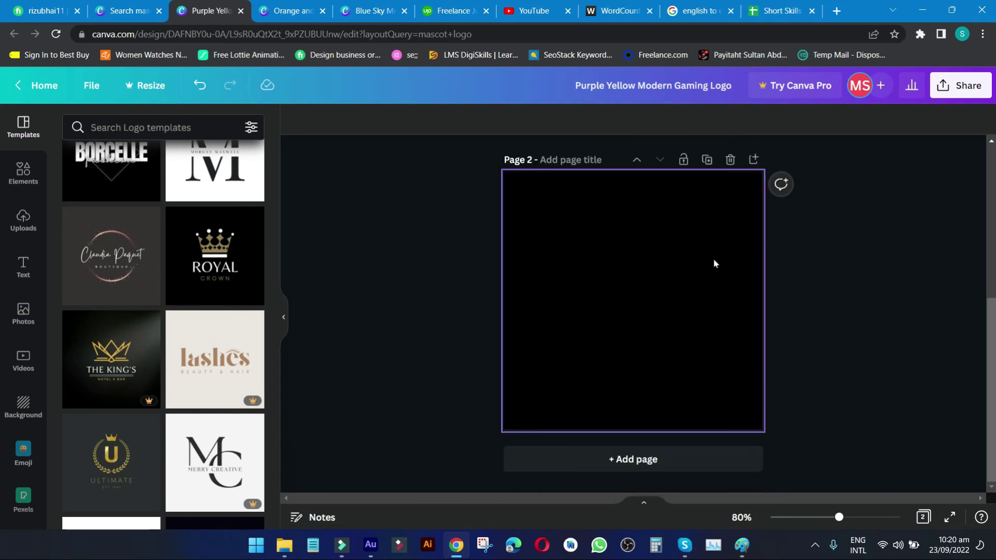
click(730, 161)
click(351, 332)
- Show the PNG download options for the gaming logo and close them without downloading
click(952, 97)
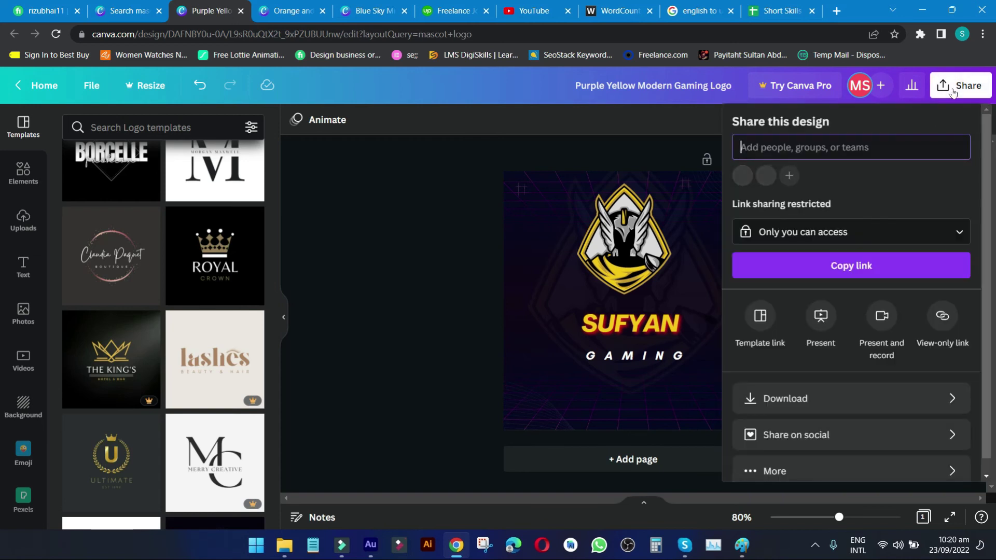
click(801, 396)
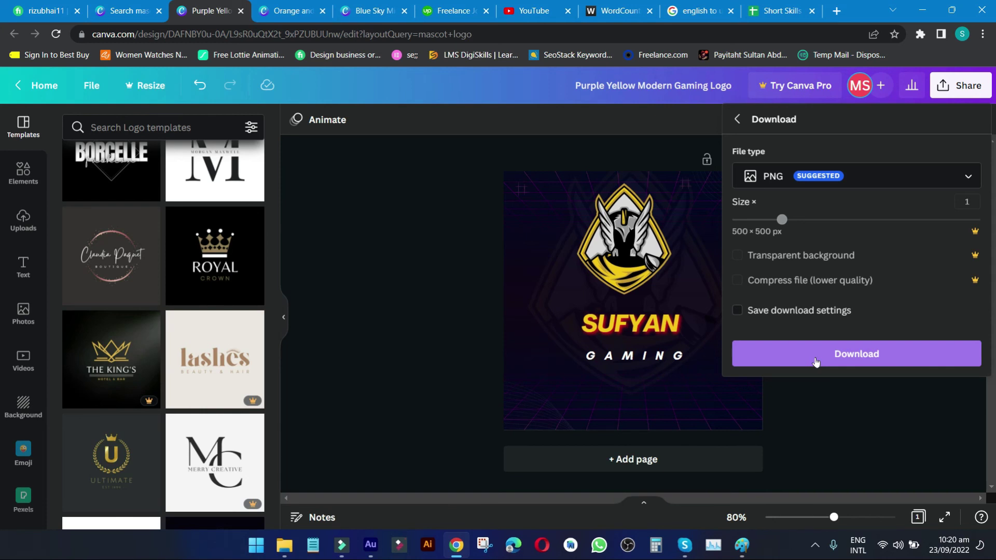
click(445, 263)
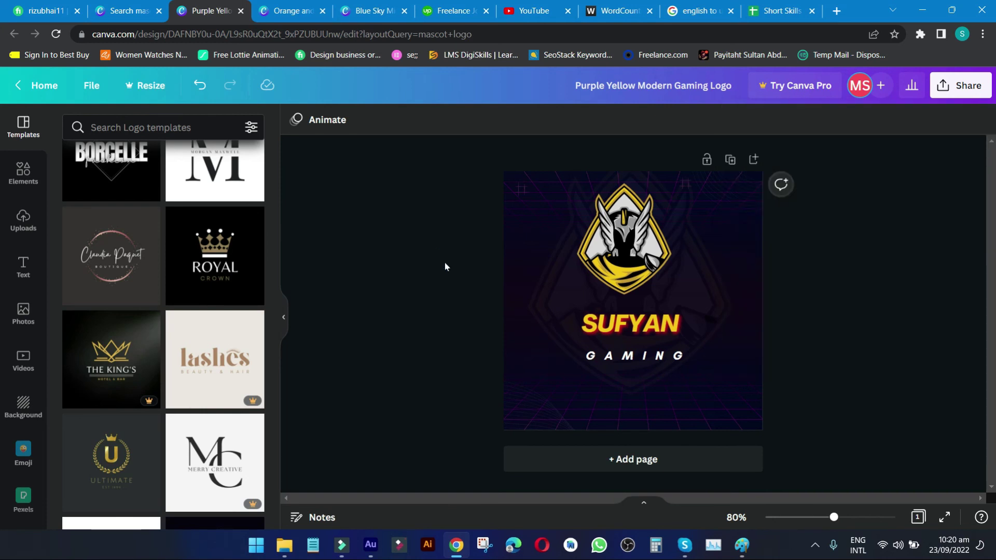
- View the Fiverr seller profile, return to the blue Football 2021 design and select its emblem
click(60, 11)
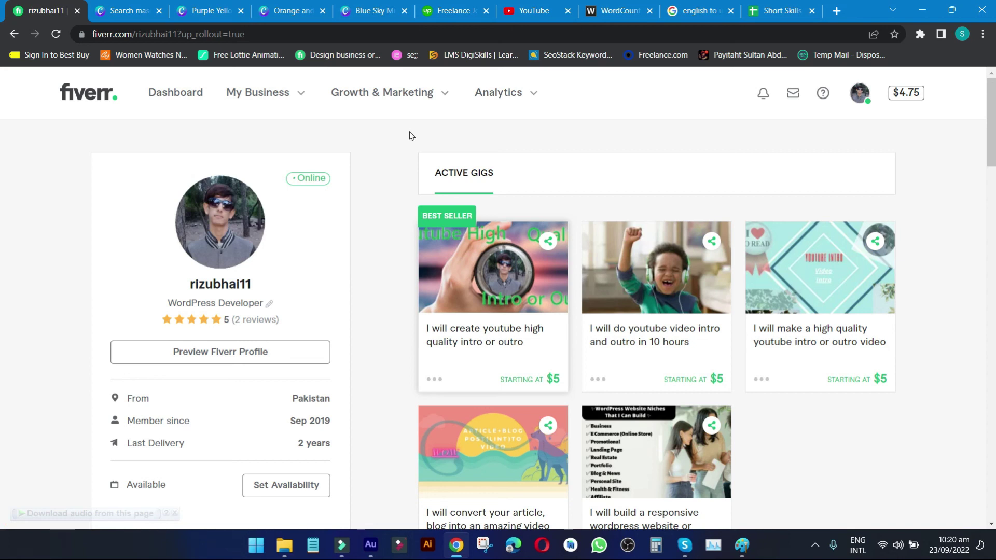
click(352, 6)
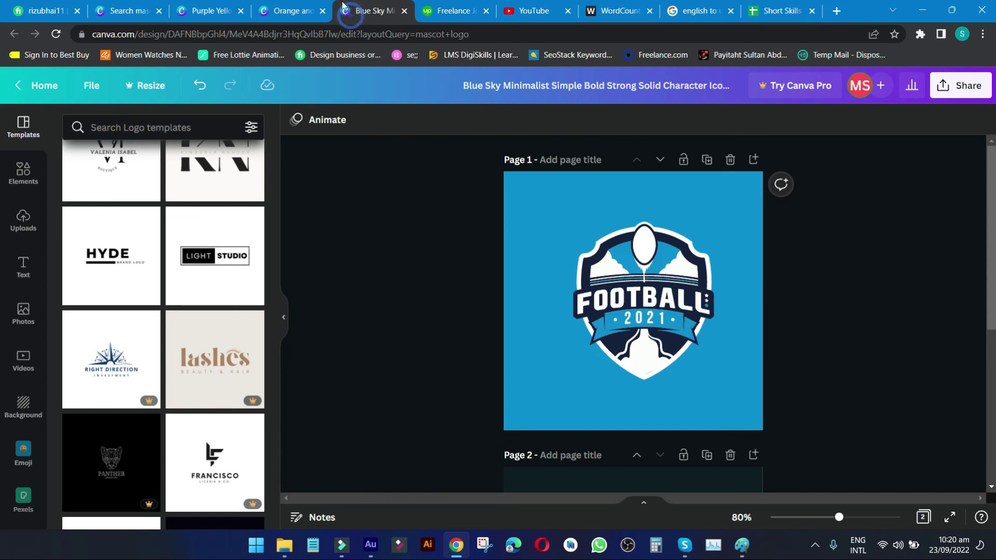
drag(816, 265, 531, 317)
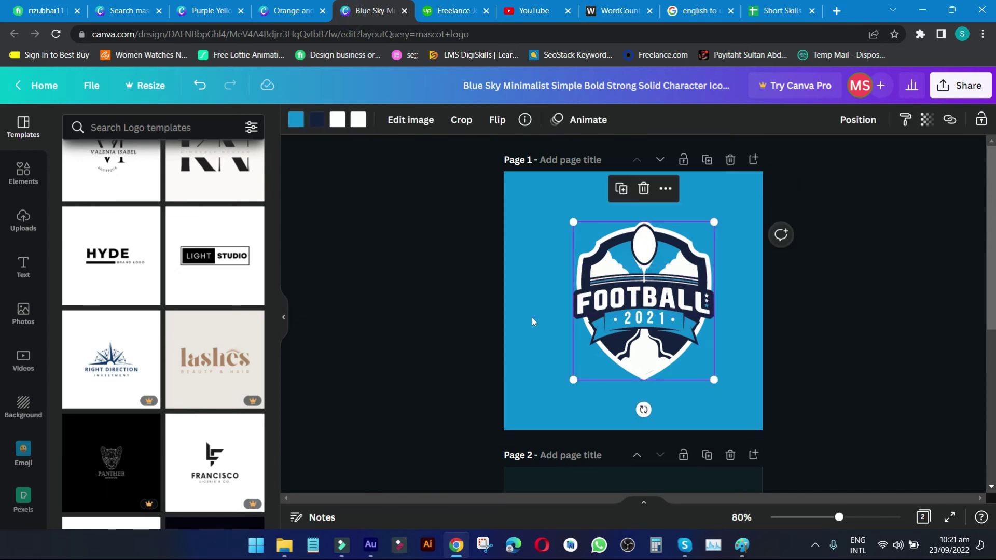